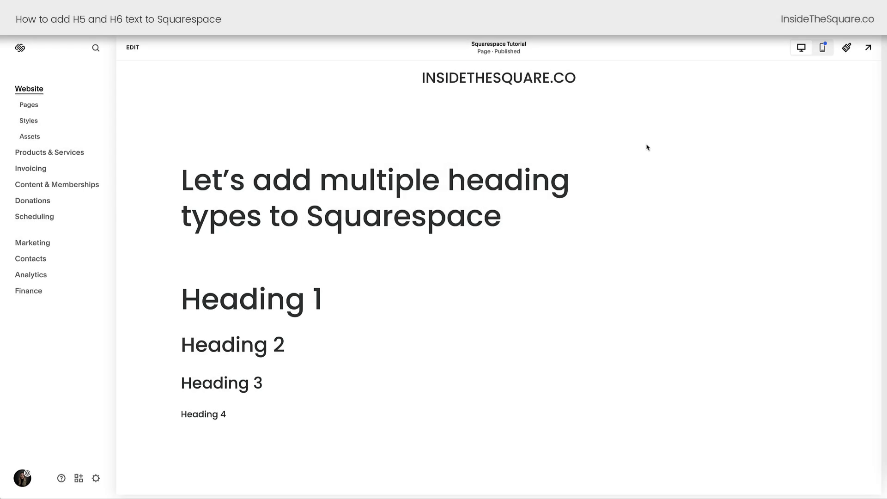
# Step: Check the Heading 2–4 lines' styles and confirm the style list offers no Heading 5 or 6
pyautogui.click(134, 48)
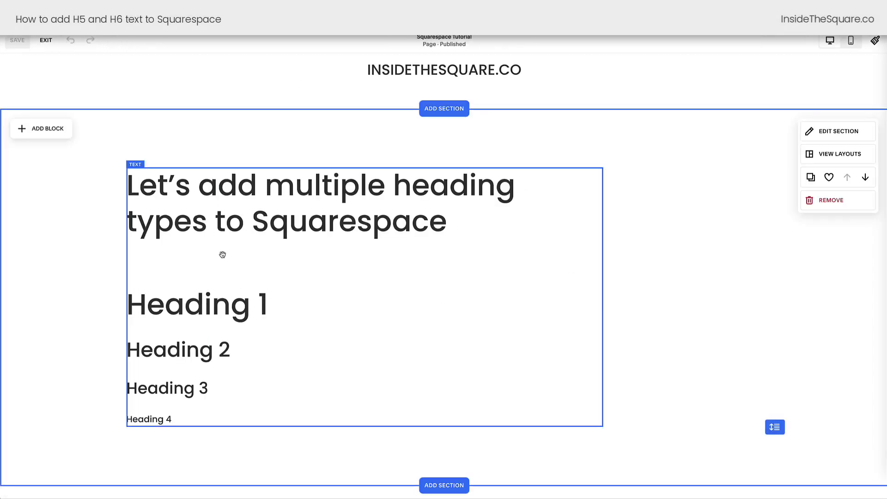
pyautogui.click(223, 410)
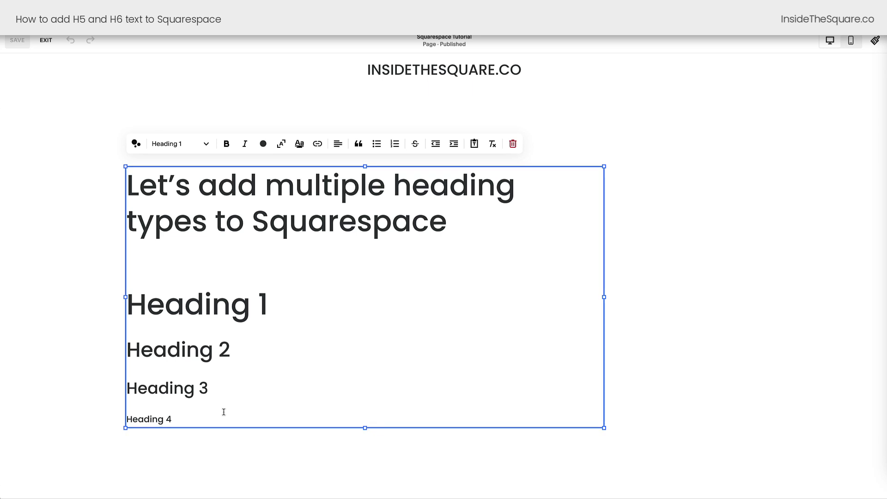
pyautogui.moveTo(218, 409); pyautogui.dragTo(186, 303)
pyautogui.click(203, 303)
pyautogui.click(233, 351)
pyautogui.click(208, 398)
pyautogui.click(200, 415)
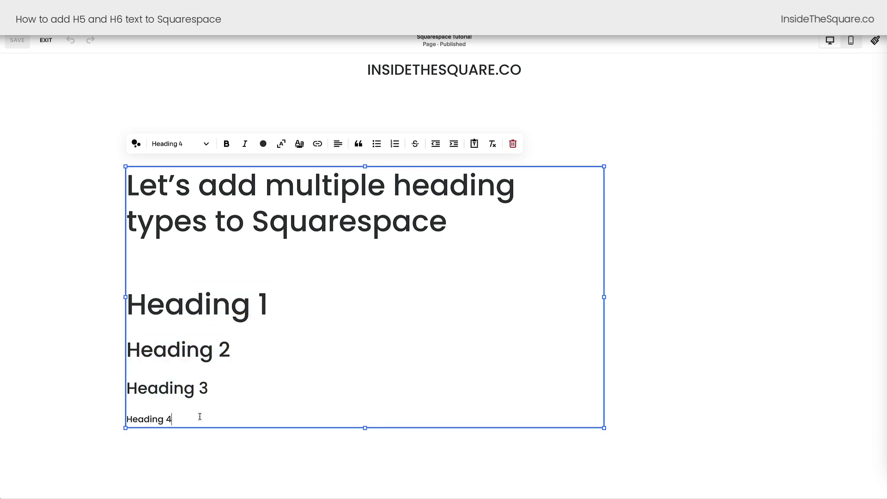
pyautogui.click(200, 144)
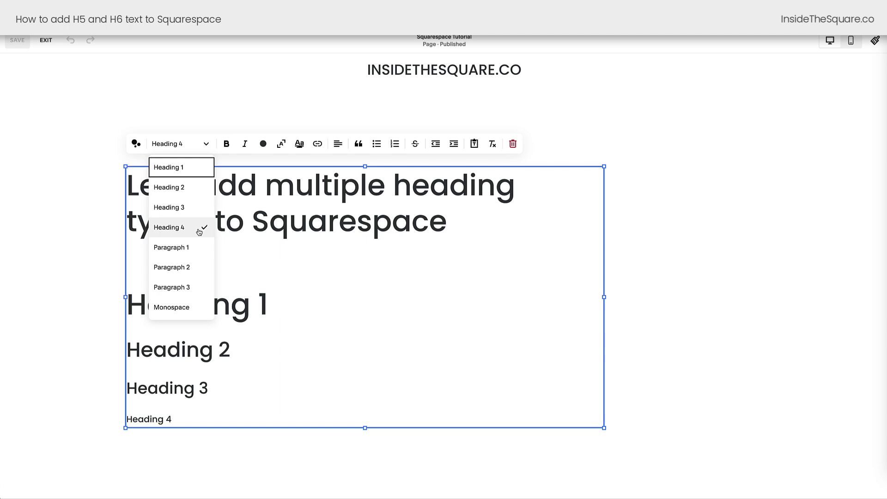
pyautogui.click(114, 231)
# Step: Insert a Markdown block, resize it and place it right of the sample headings
pyautogui.click(49, 133)
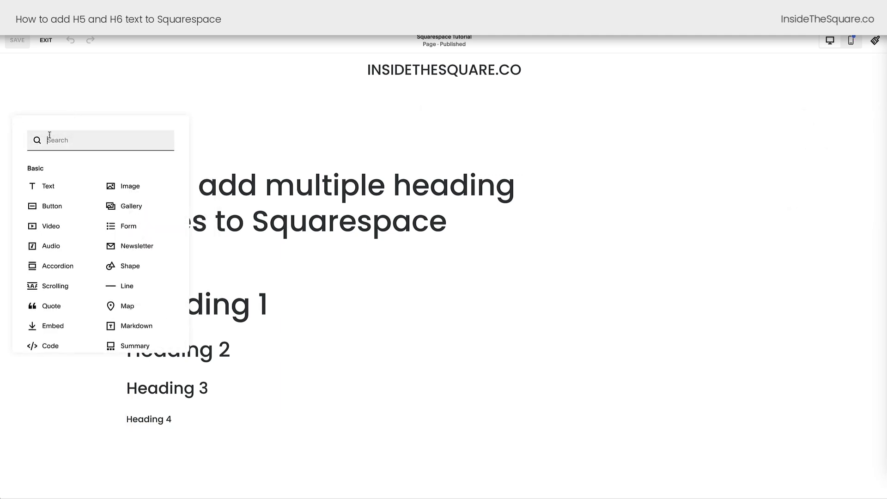
pyautogui.click(162, 329)
pyautogui.moveTo(232, 249); pyautogui.dragTo(576, 344)
pyautogui.moveTo(124, 256); pyautogui.dragTo(515, 368)
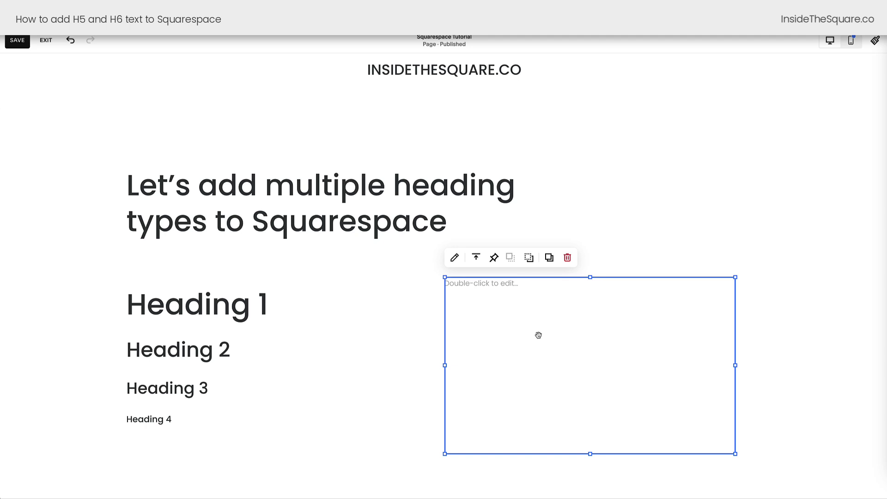
# Step: Type '# Heading 1' into the Markdown block and position it beside the original headings
pyautogui.doubleClick(535, 313)
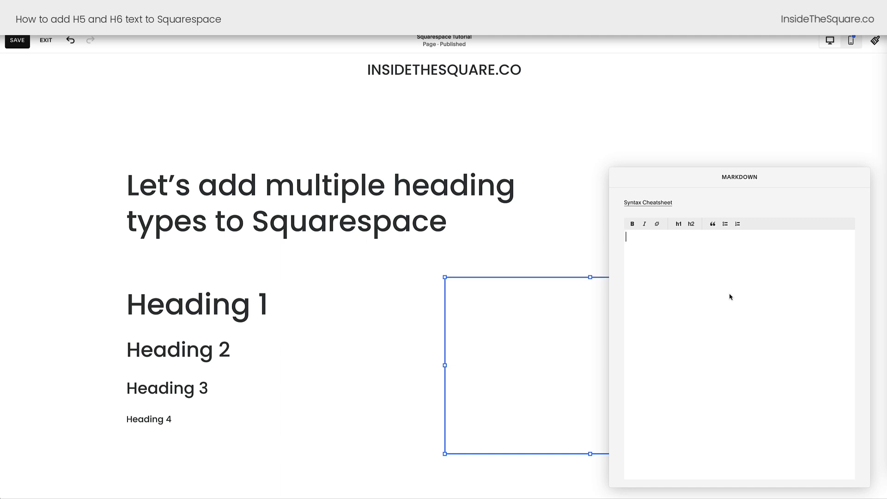
pyautogui.write('# Heading 1')
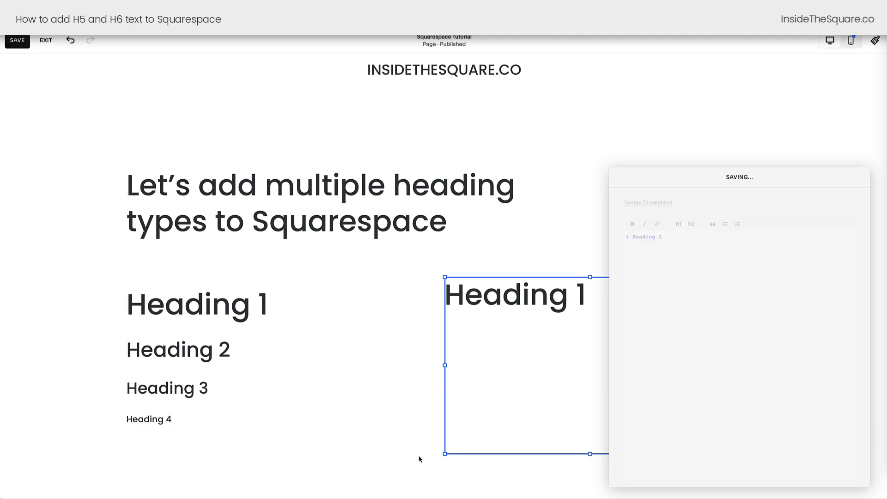
pyautogui.click(404, 467)
pyautogui.moveTo(580, 323)
pyautogui.mouseDown()
pyautogui.moveTo(323, 351)
pyautogui.moveTo(261, 336)
pyautogui.moveTo(586, 330)
pyautogui.mouseUp()
# Step: Add lines '## Heading 2' through '###### Heading 6', fixing the missing space in Heading 6
pyautogui.doubleClick(617, 307)
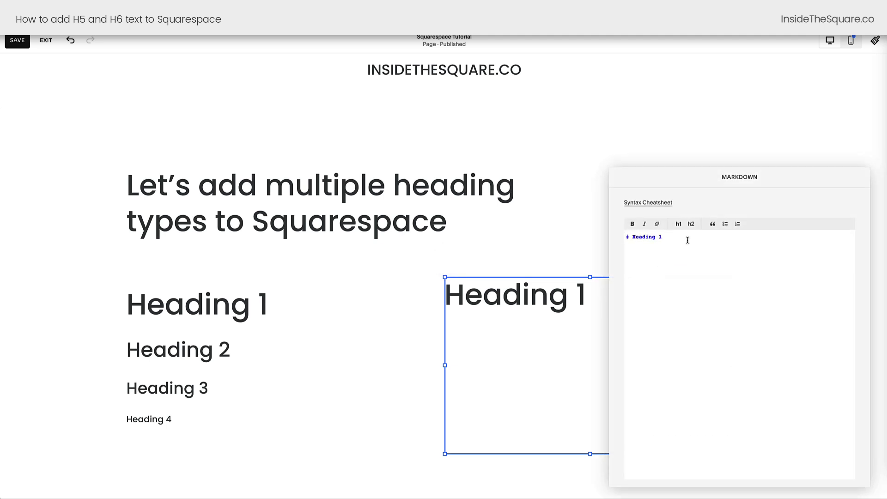
pyautogui.write('## Heading 2')
pyautogui.press('Return')
pyautogui.write('### Heading 3')
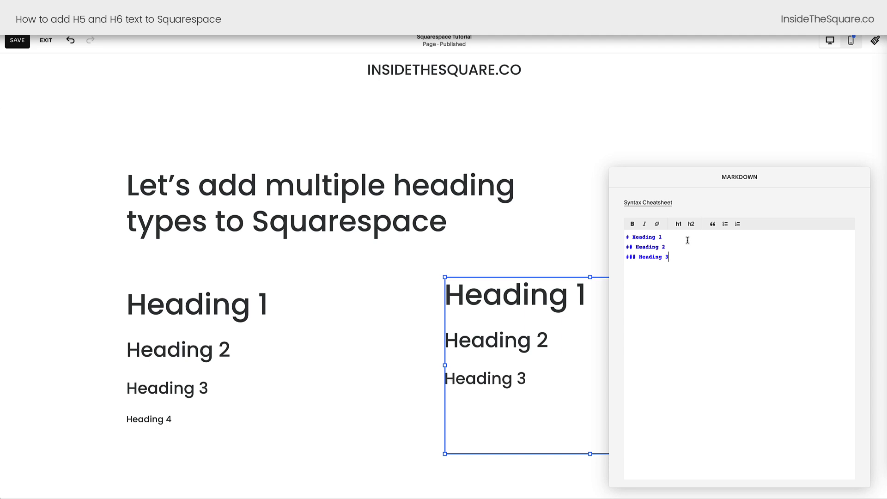
pyautogui.press('Return')
pyautogui.write('##')
pyautogui.write('## Heading 4 ')
pyautogui.write('####')
pyautogui.write('# Heading 5 ')
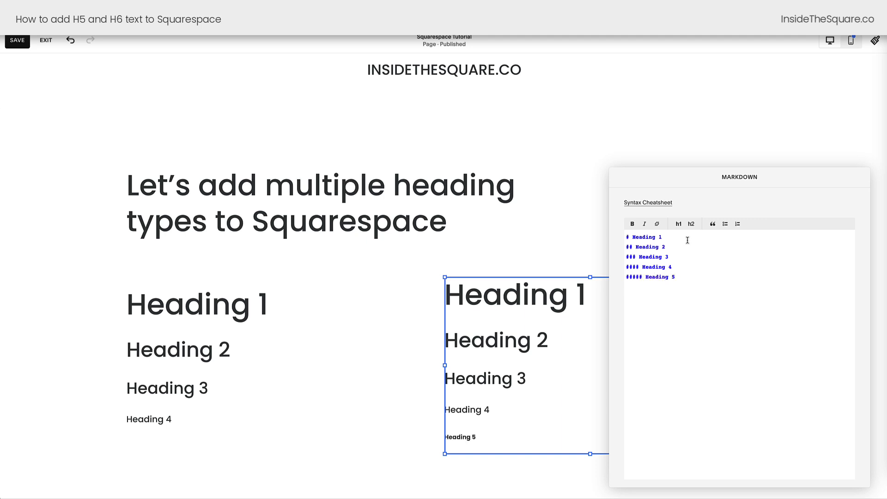
pyautogui.write('###')
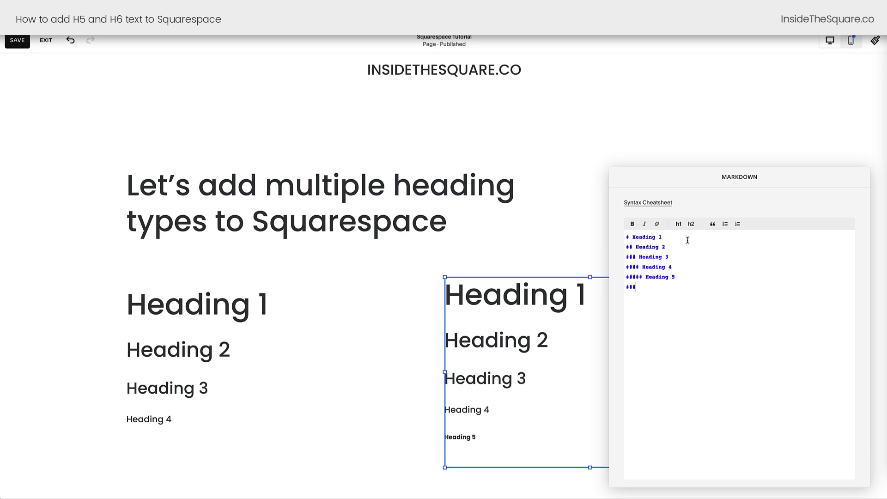
pyautogui.write('### Heading6')
pyautogui.press('Left')
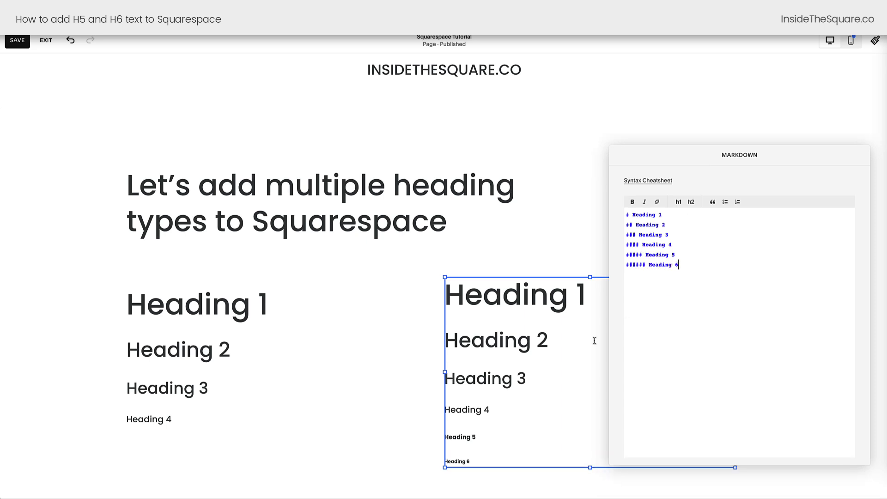
pyautogui.click(403, 451)
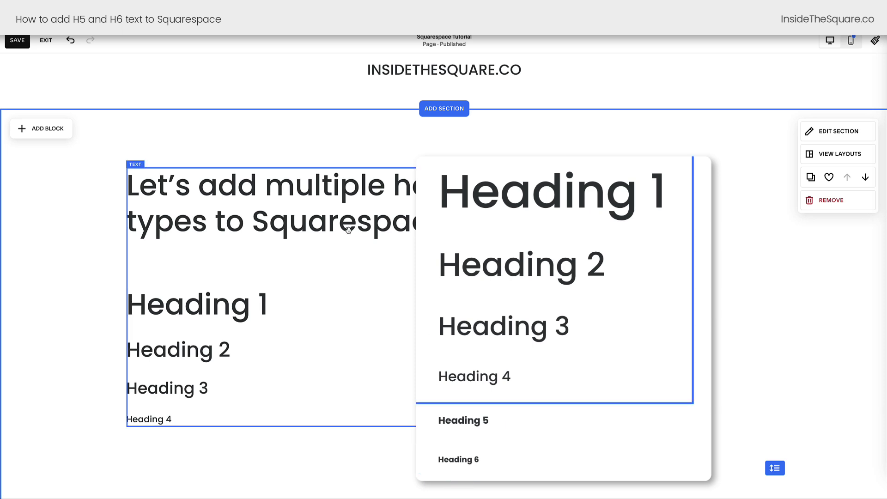
# Step: Save and exit the page editor, then go to Website Tools > Custom CSS
pyautogui.click(11, 38)
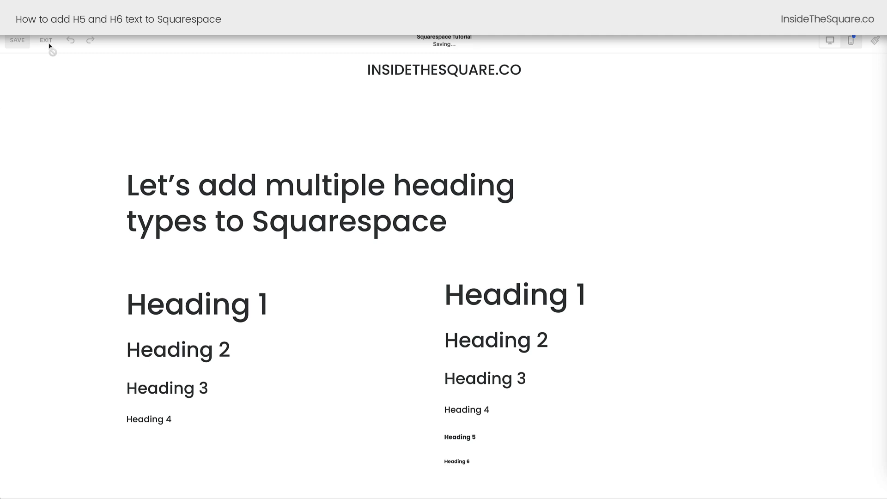
pyautogui.click(49, 43)
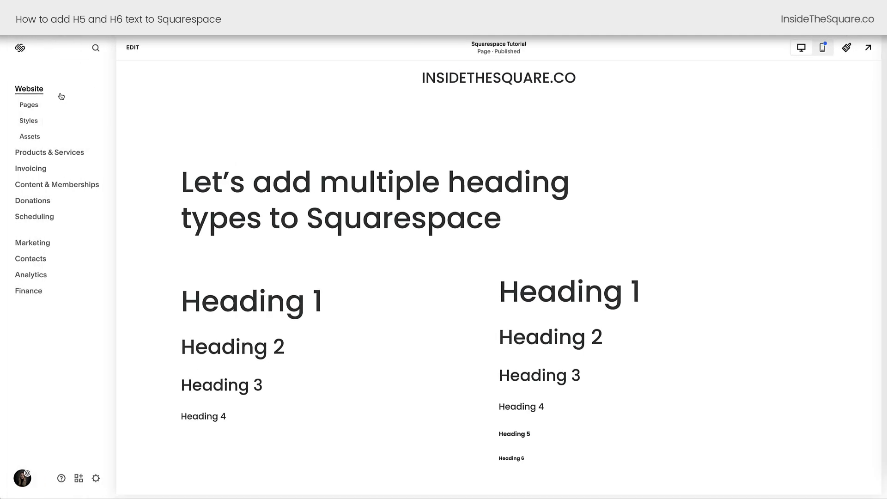
pyautogui.click(33, 107)
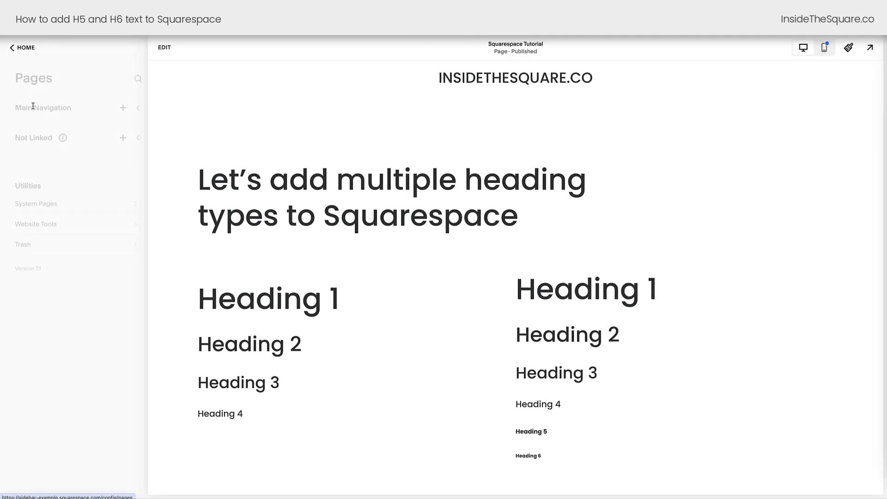
pyautogui.click(76, 233)
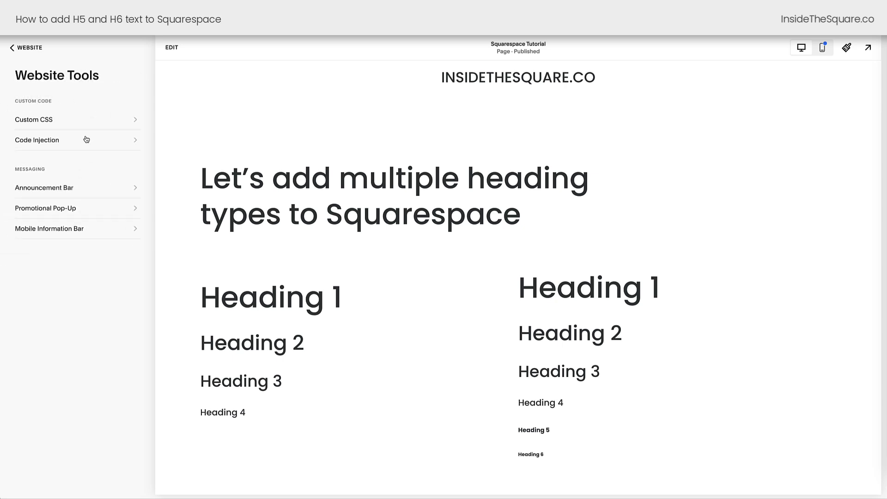
pyautogui.click(87, 120)
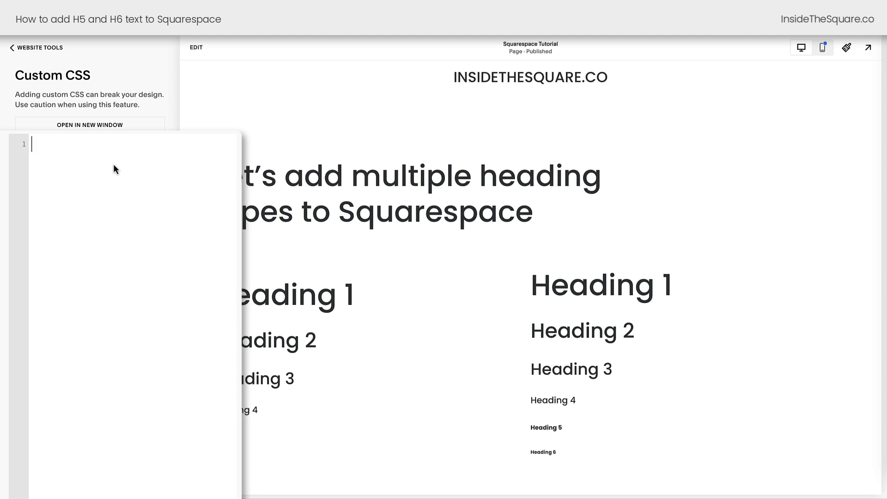
# Step: Write the h5 rule: font-size 30px, font-weight normal, font-family serif, text-transform uppercase
pyautogui.write('h5 {font-six')
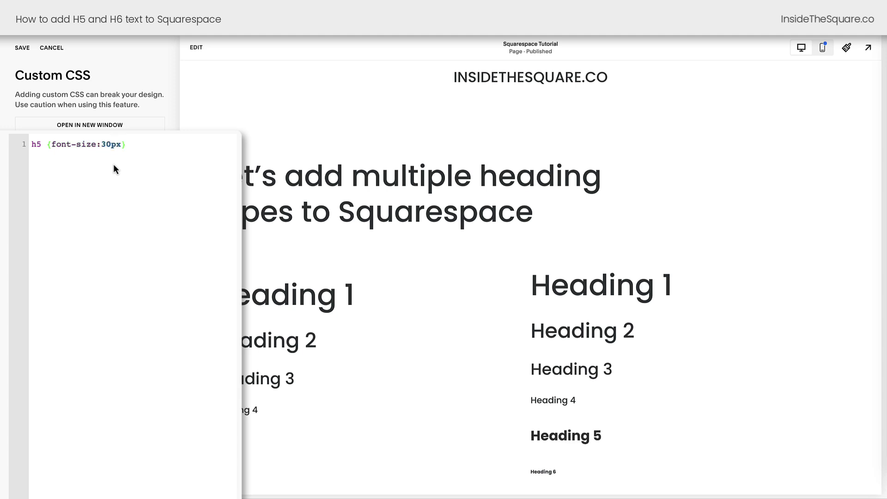
pyautogui.write('e:30px; font-weight:normal')
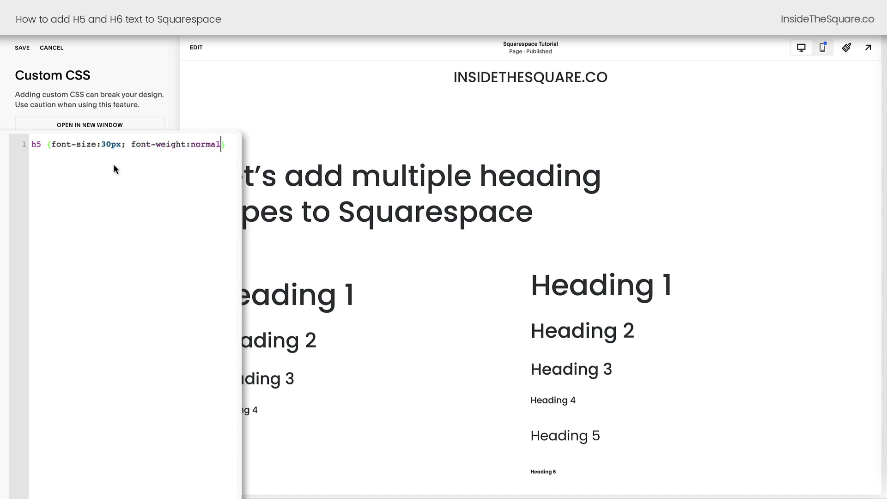
pyautogui.write(';')
pyautogui.press('Return')
pyautogui.write('fonta')
pyautogui.press('BackSpace')
pyautogui.write('-family:serif')
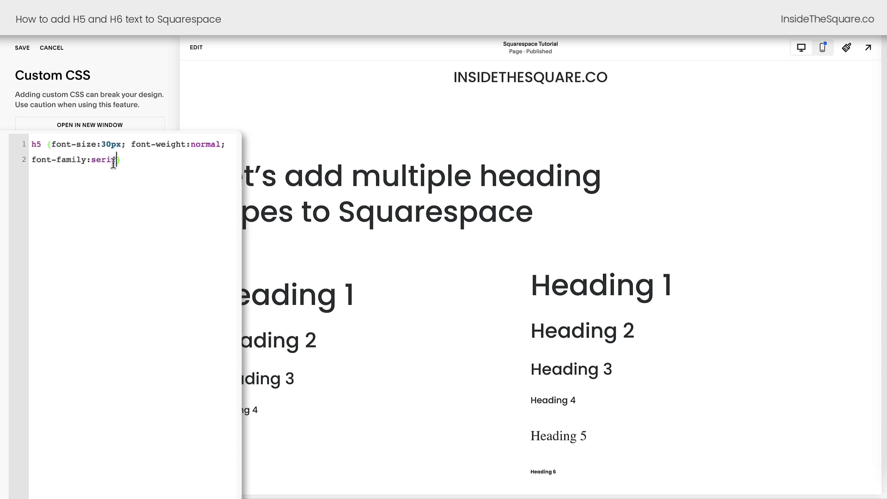
pyautogui.write('; text-transform')
pyautogui.write(':uppercas')
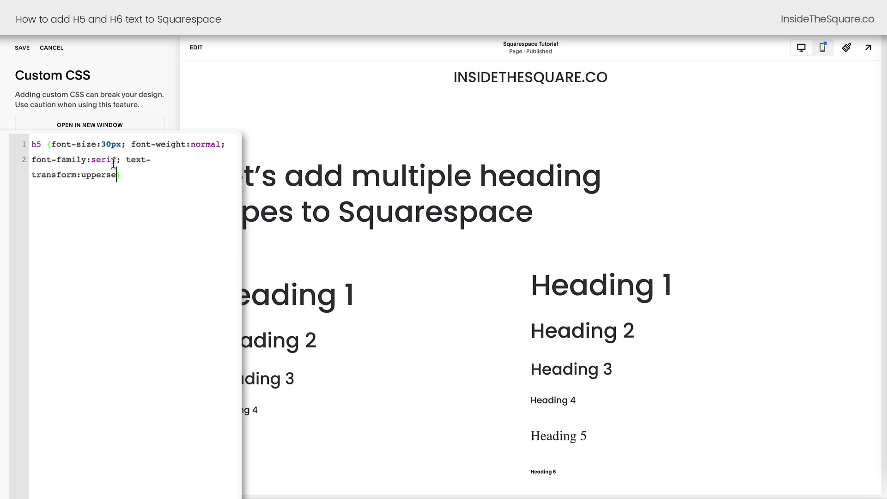
pyautogui.write('e')
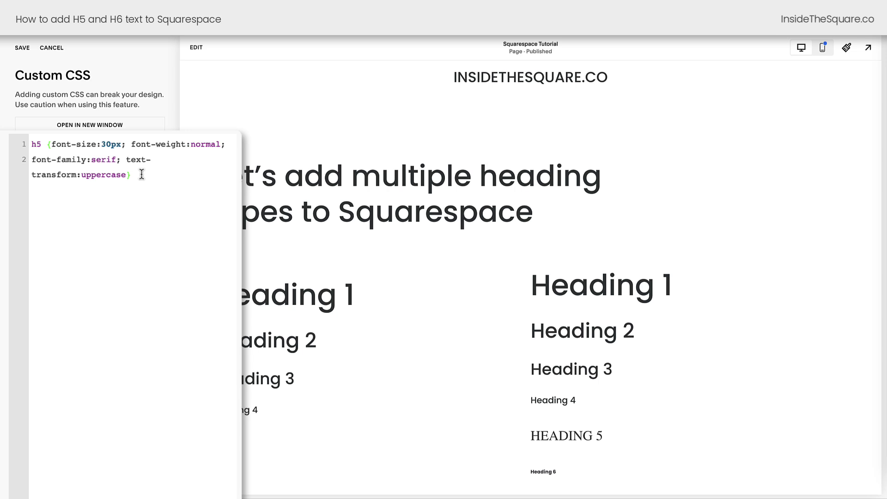
# Step: Append 'line-height:5px' to the h5 rule
pyautogui.moveTo(131, 143); pyautogui.dragTo(52, 143)
pyautogui.click(128, 144)
pyautogui.moveTo(128, 143); pyautogui.dragTo(219, 144)
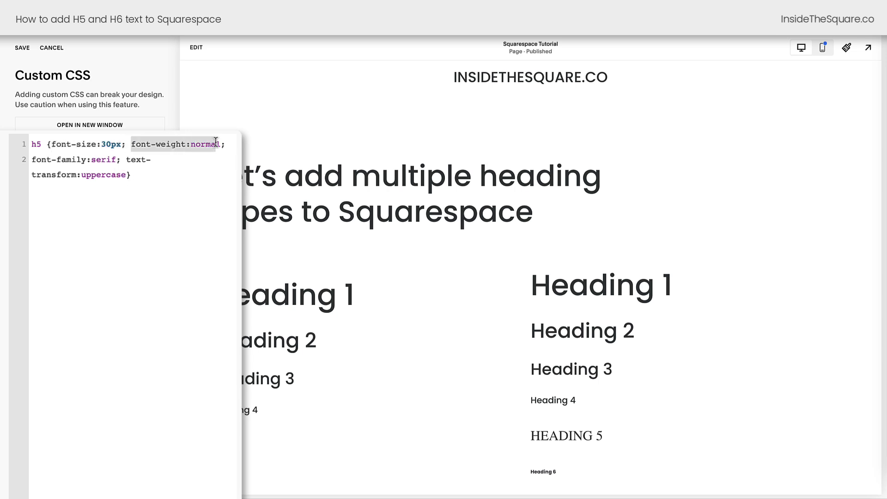
pyautogui.click(127, 175)
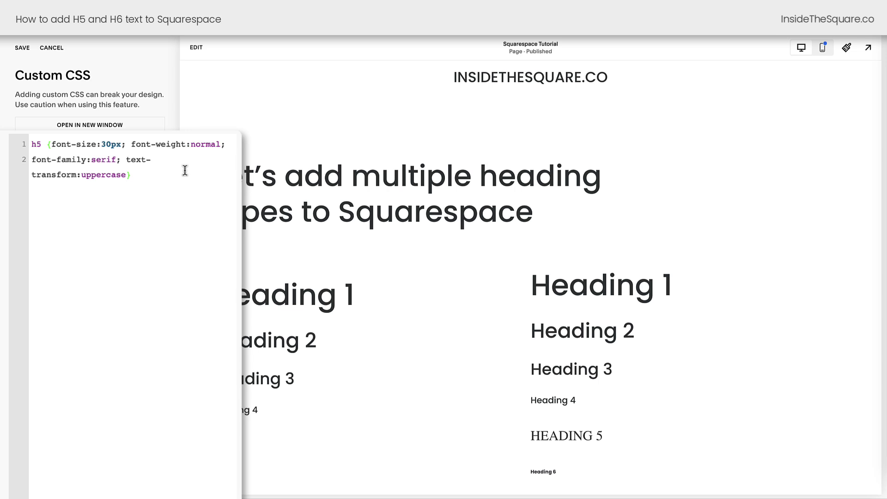
pyautogui.write('; line-height:5px')
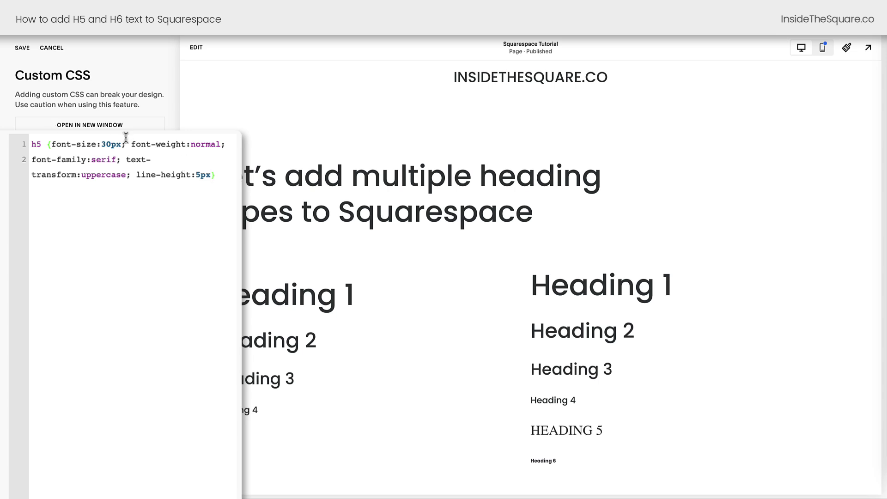
# Step: Delete the serif font-family and uppercase declarations from the h5 rule
pyautogui.moveTo(121, 145); pyautogui.dragTo(53, 145)
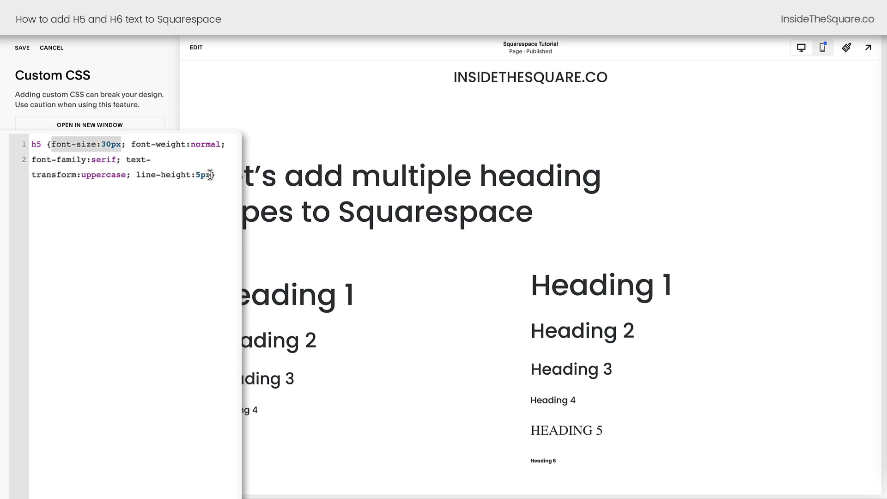
pyautogui.moveTo(136, 174); pyautogui.dragTo(25, 171)
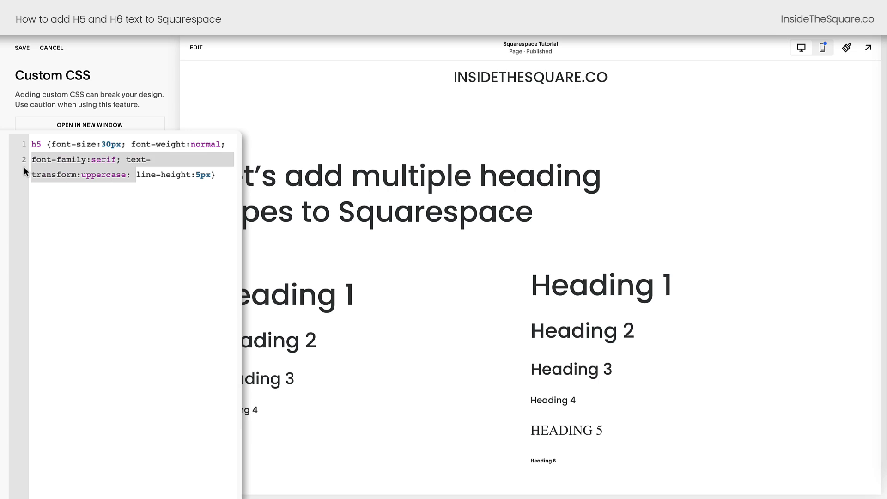
pyautogui.press('BackSpace')
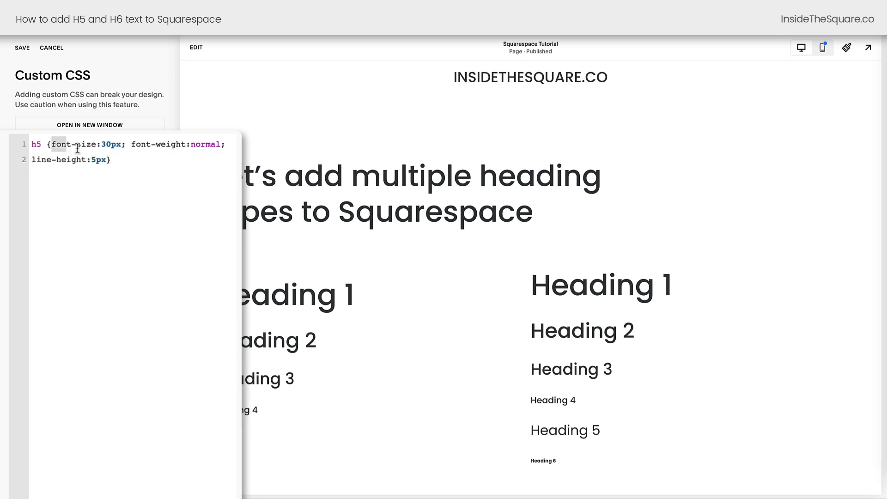
pyautogui.moveTo(52, 144); pyautogui.dragTo(105, 159)
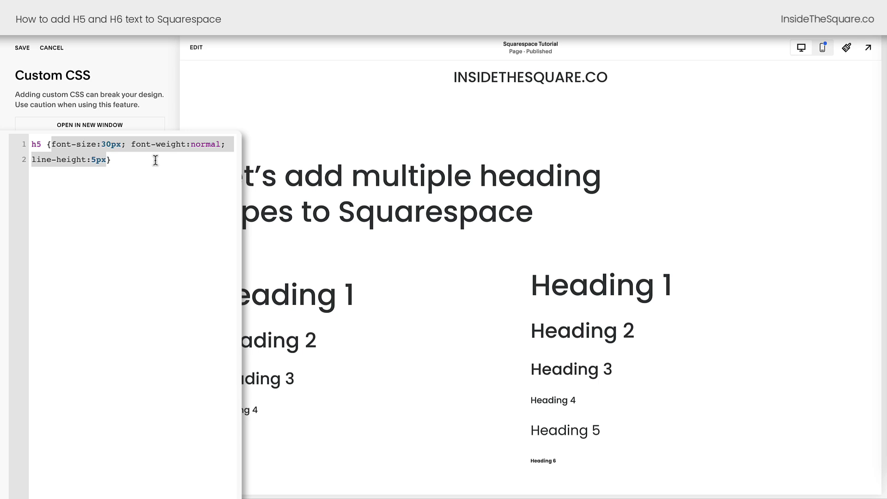
pyautogui.click(125, 153)
# Step: Add an h6 rule with font-family sail and font-size 40px, then save the CSS
pyautogui.press('Return')
pyautogui.write('h6{font-family:sail')
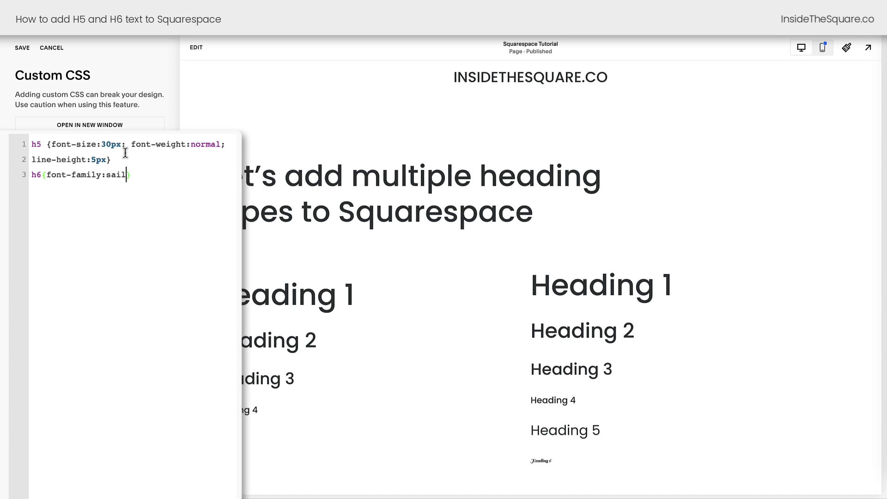
pyautogui.write('; font-size:40px')
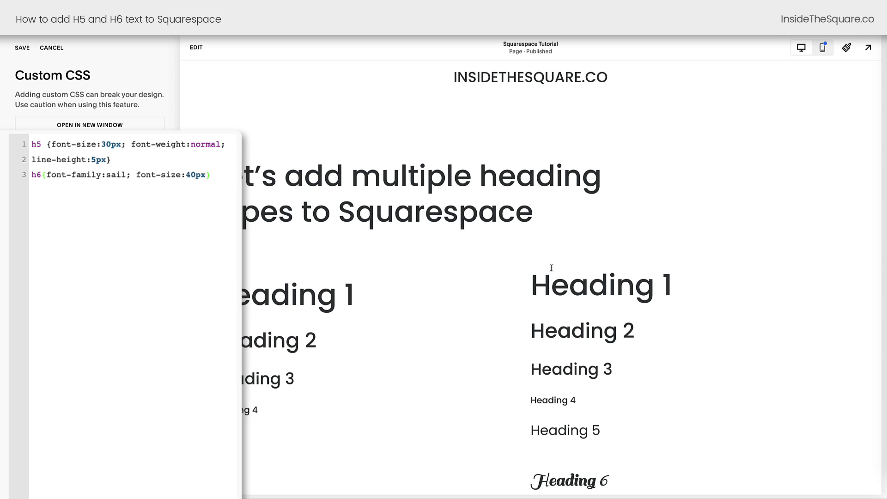
pyautogui.click(22, 48)
# Step: Delete the Heading 1 through Heading 4 lines from the Markdown block
pyautogui.click(196, 48)
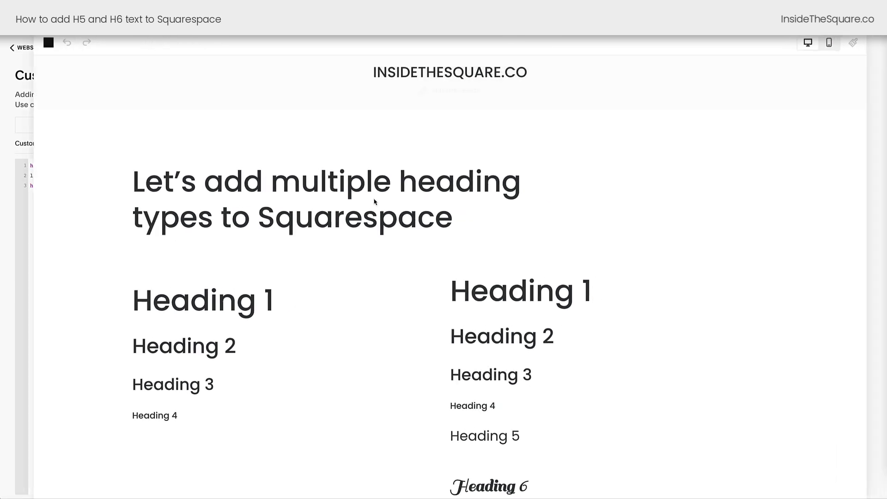
pyautogui.doubleClick(511, 362)
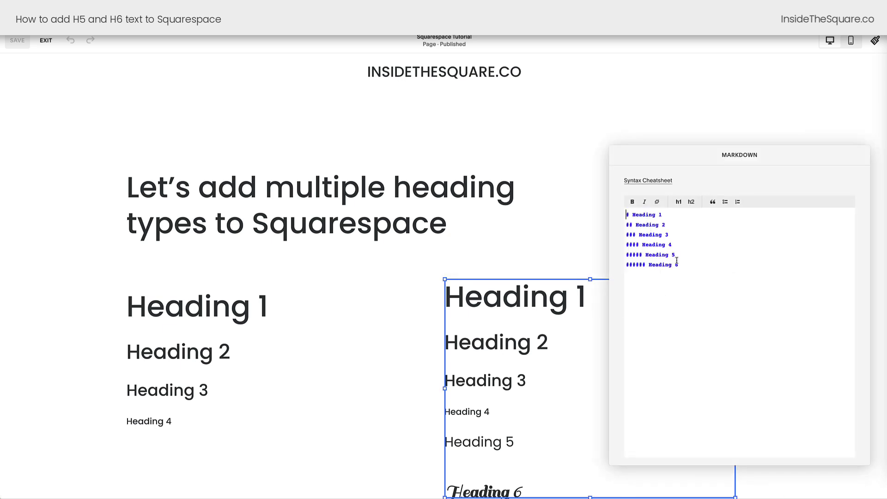
pyautogui.keyDown('shift'); pyautogui.click(688, 245); pyautogui.keyUp('shift')
pyautogui.press('BackSpace')
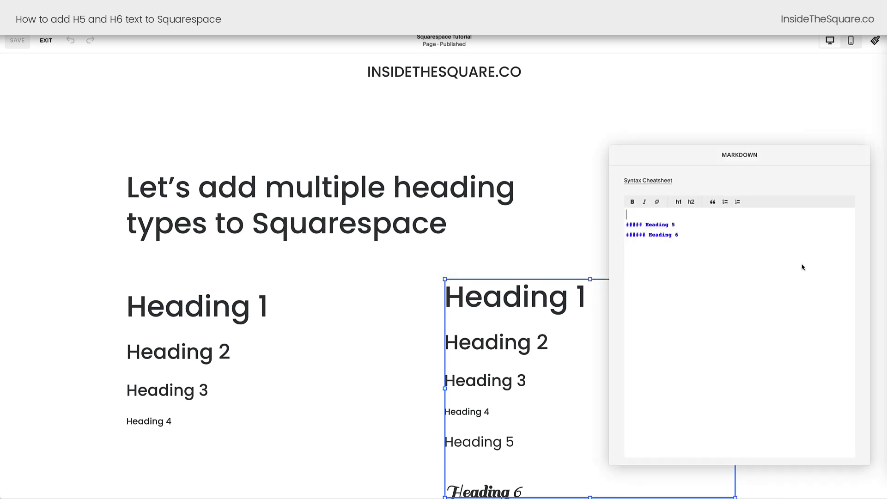
pyautogui.press('Delete')
# Step: Add a plain 'paragraph font' line below Heading 5 and save the page
pyautogui.click(762, 214)
pyautogui.press('Return')
pyautogui.write('paragraph font')
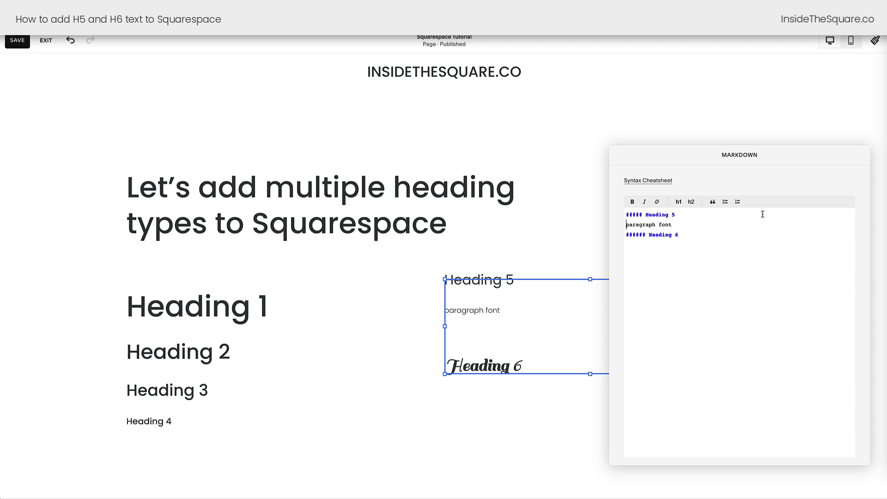
pyautogui.write('#####')
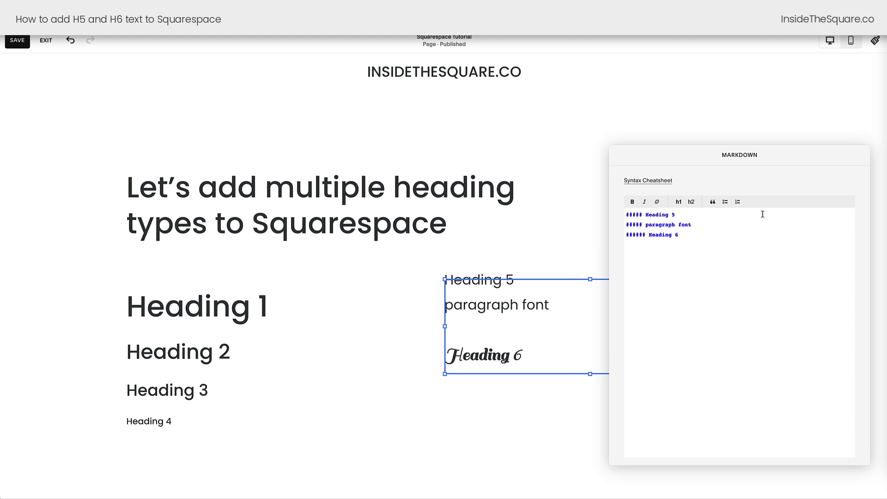
pyautogui.hotkey('shift', 'Home')
pyautogui.press('BackSpace')
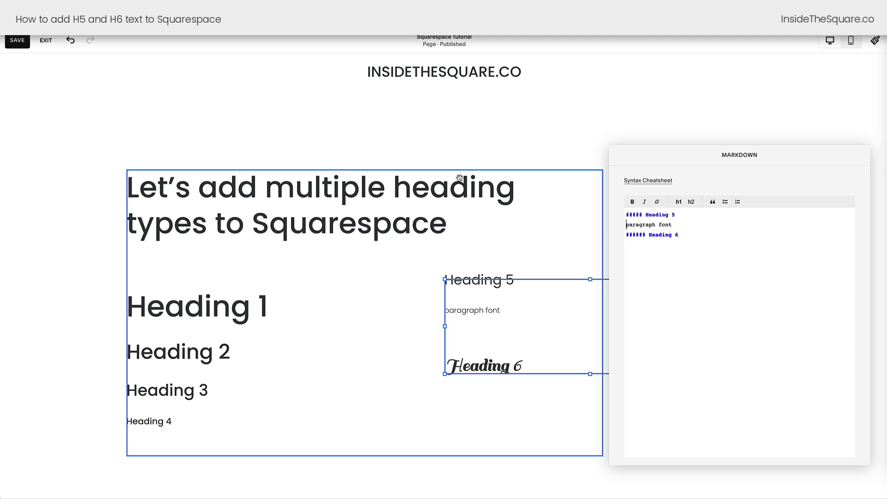
pyautogui.click(17, 41)
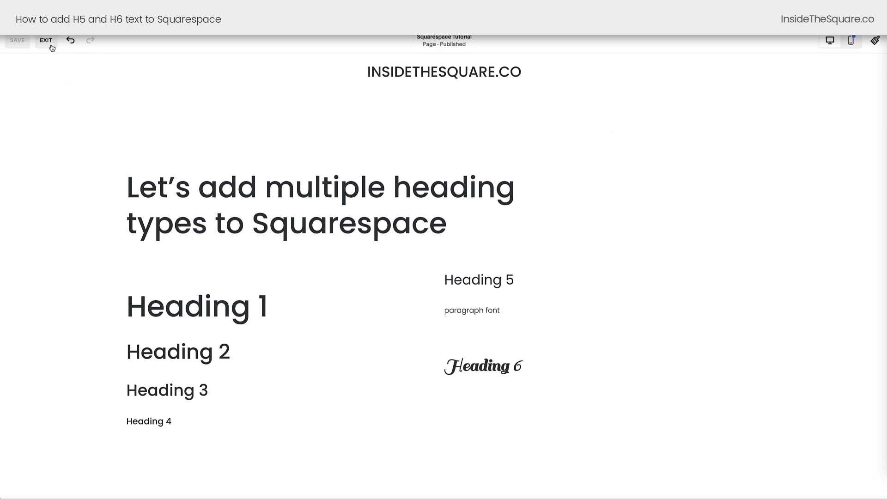
pyautogui.click(46, 41)
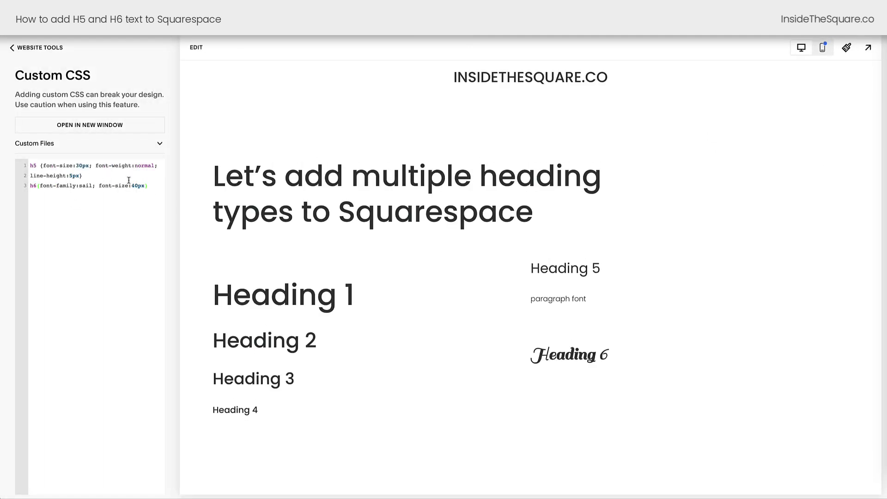
pyautogui.moveTo(151, 186); pyautogui.dragTo(30, 166)
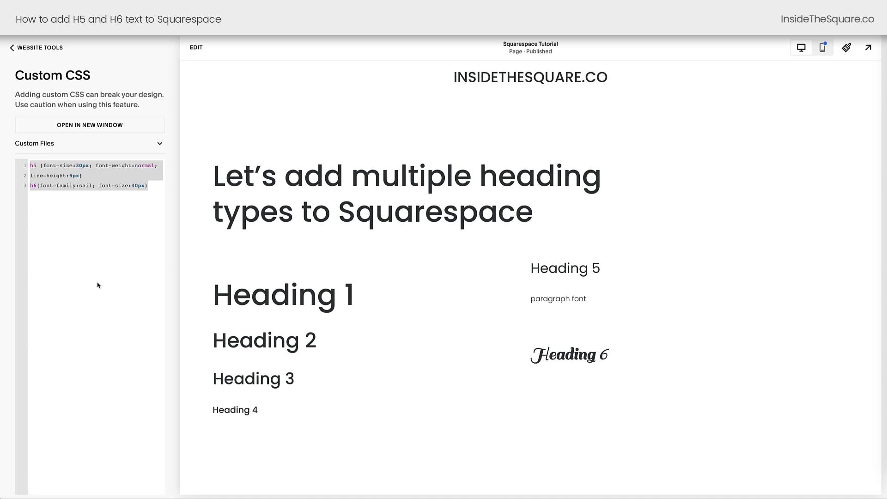
pyautogui.click(660, 269)
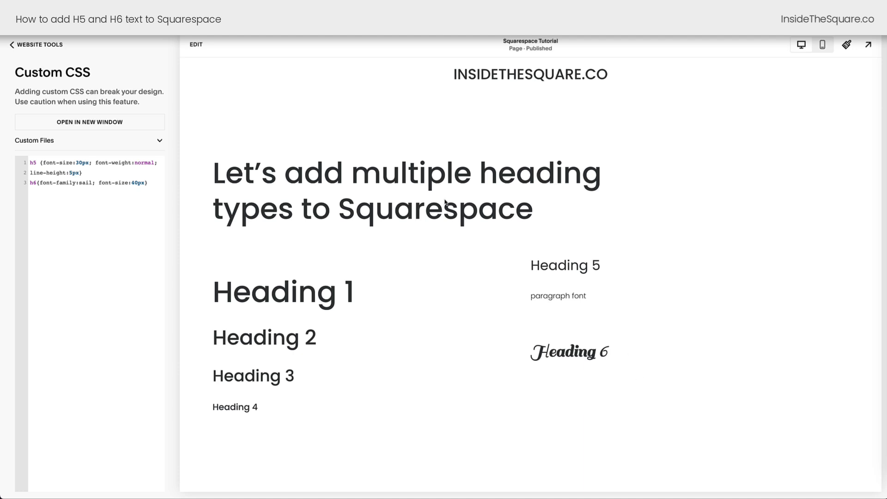
# Step: Add a Code block via the 'cod' search and drag it right of Heading 5
pyautogui.click(196, 46)
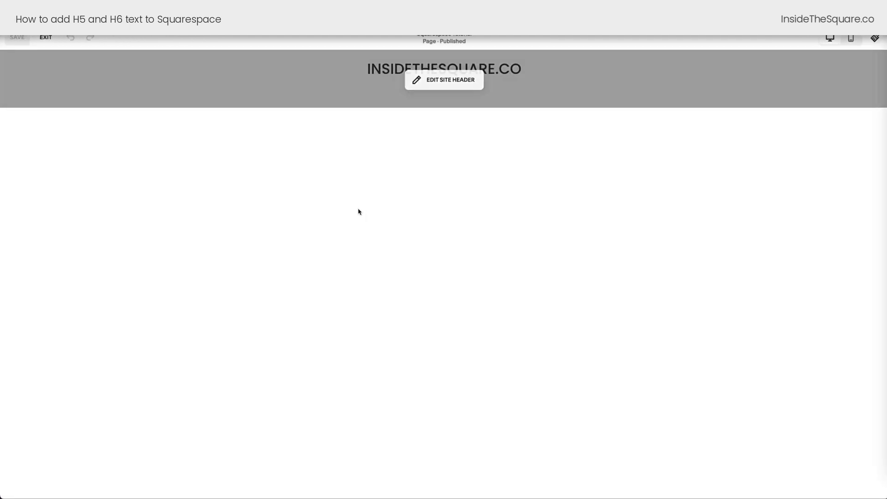
pyautogui.click(43, 129)
pyautogui.write('cod')
pyautogui.click(49, 190)
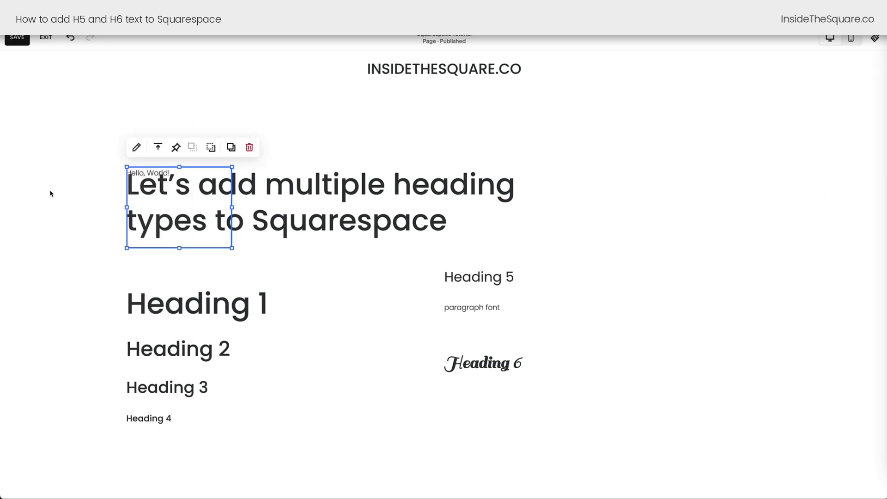
pyautogui.moveTo(160, 183); pyautogui.dragTo(657, 296)
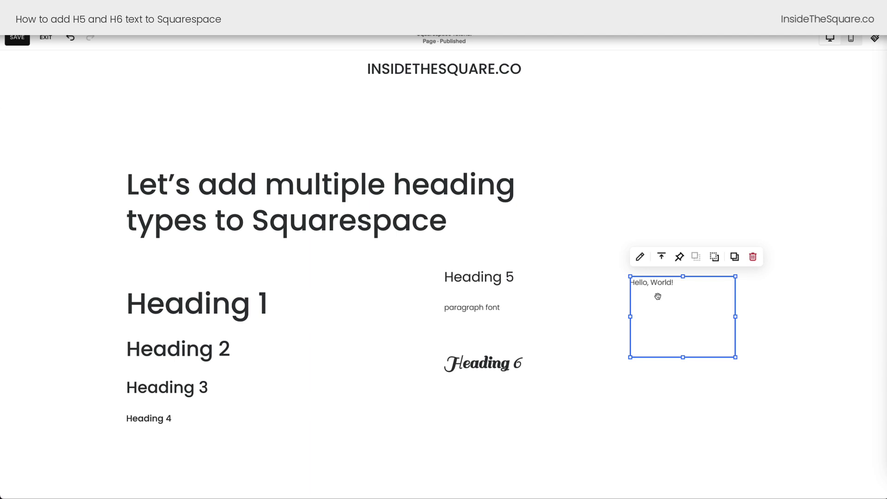
# Step: Replace the sample code with '<h5> This is a heading 5</h5>' and '<h6> This is a heading 6 </h6>'
pyautogui.doubleClick(660, 292)
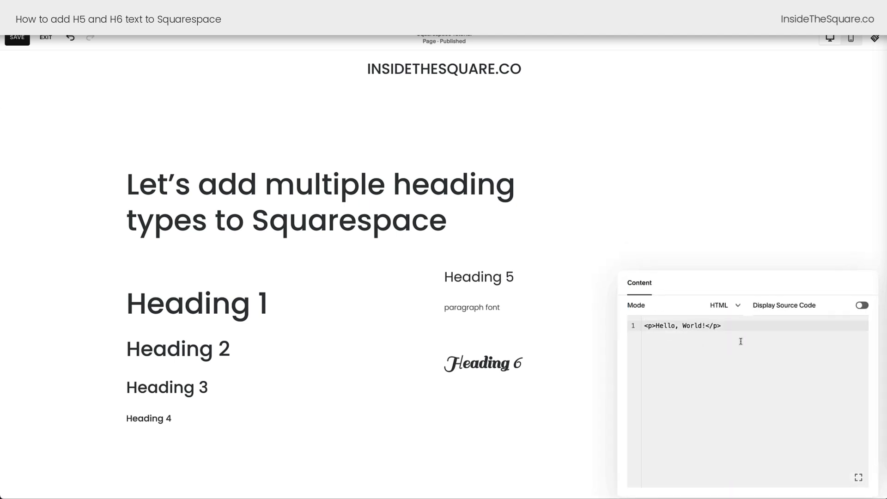
pyautogui.hotkey('ctrl', 'a')
pyautogui.press('BackSpace')
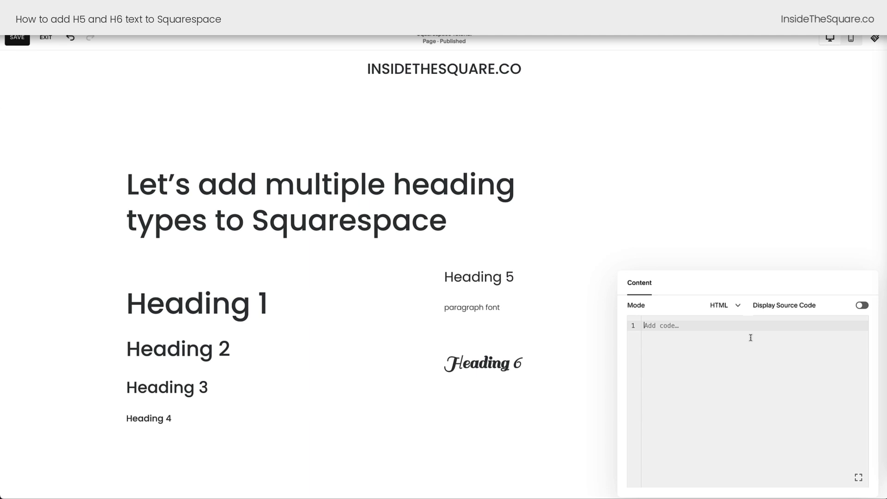
pyautogui.write('<h5> This is a heading 5</')
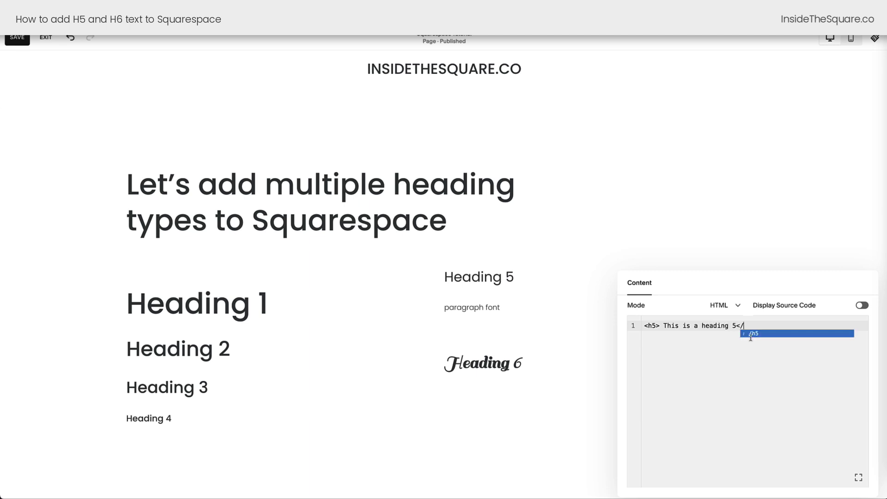
pyautogui.press('Escape')
pyautogui.write('h5>')
pyautogui.press('Return')
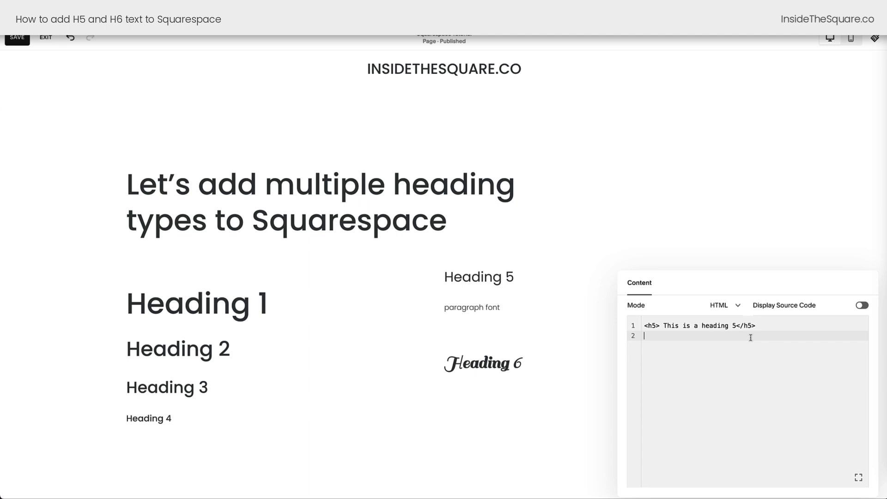
pyautogui.write('<h6')
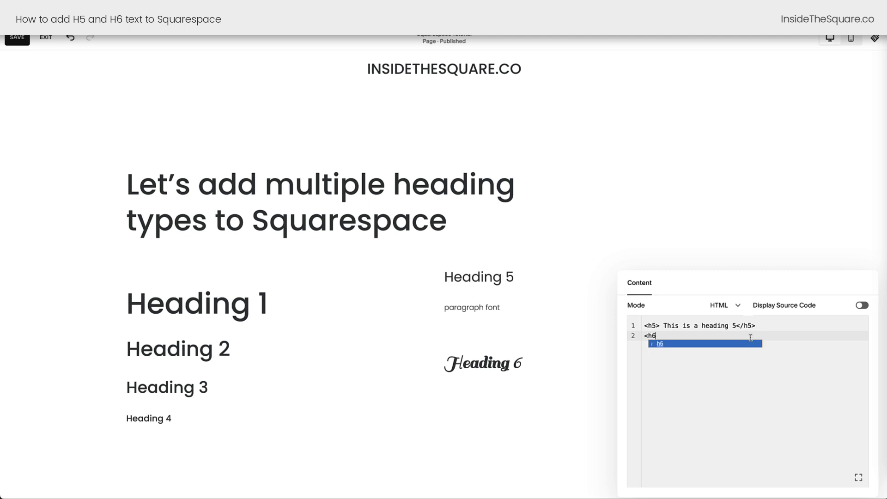
pyautogui.write('> This is a heading ')
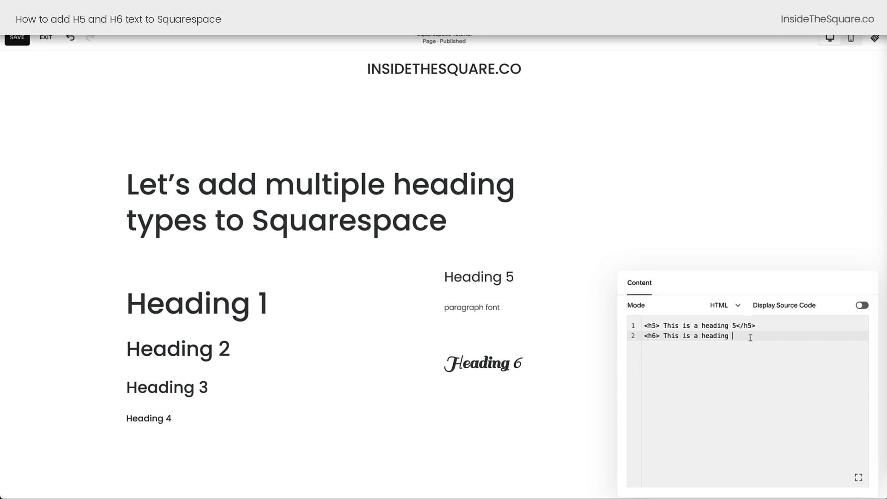
pyautogui.write('6 </h')
pyautogui.press('Return')
pyautogui.moveTo(742, 277); pyautogui.dragTo(435, 226)
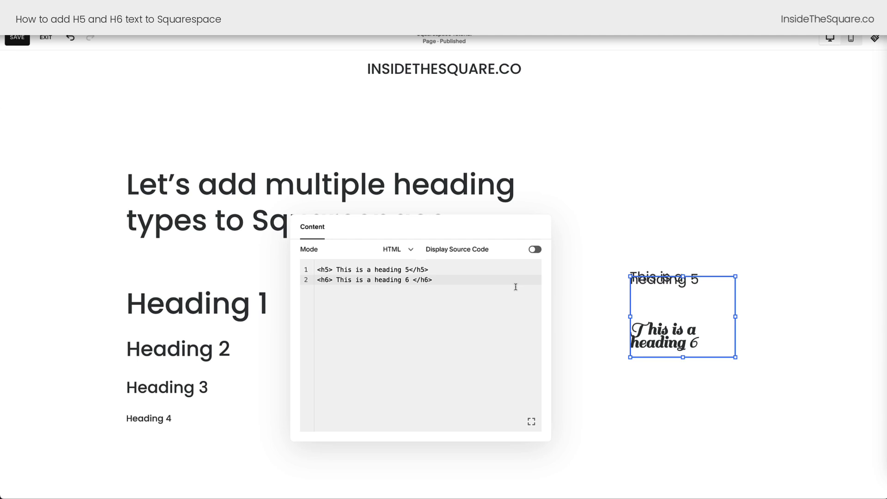
pyautogui.click(715, 390)
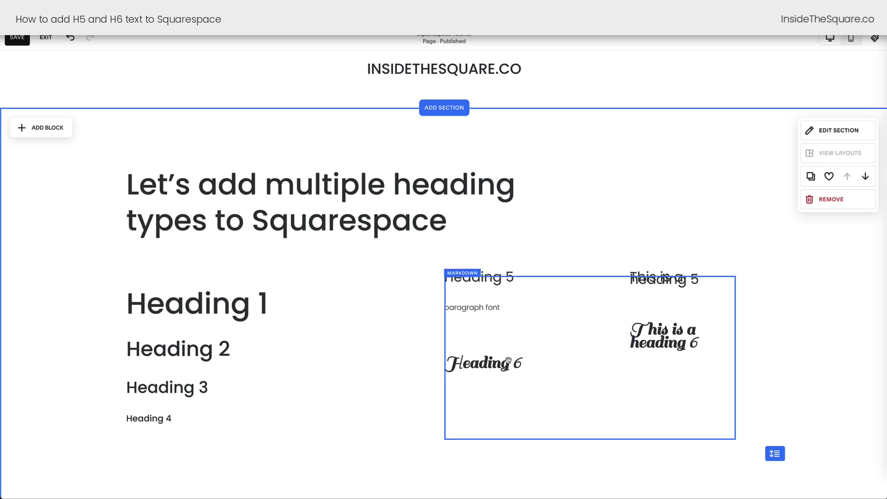
pyautogui.doubleClick(672, 282)
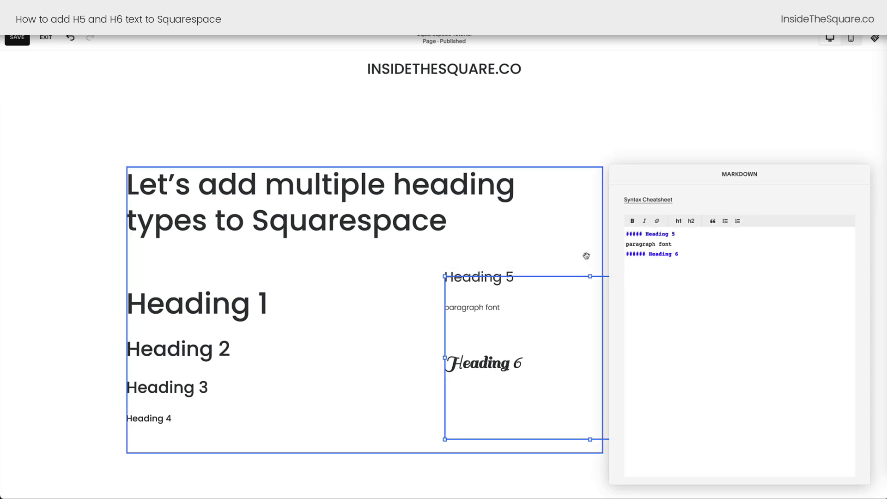
pyautogui.click(792, 134)
pyautogui.click(733, 311)
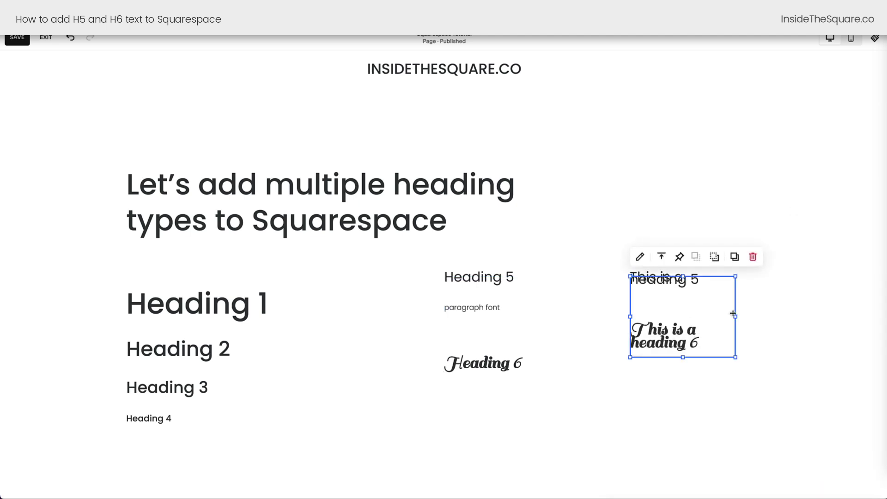
pyautogui.moveTo(735, 313); pyautogui.dragTo(737, 318)
pyautogui.doubleClick(704, 331)
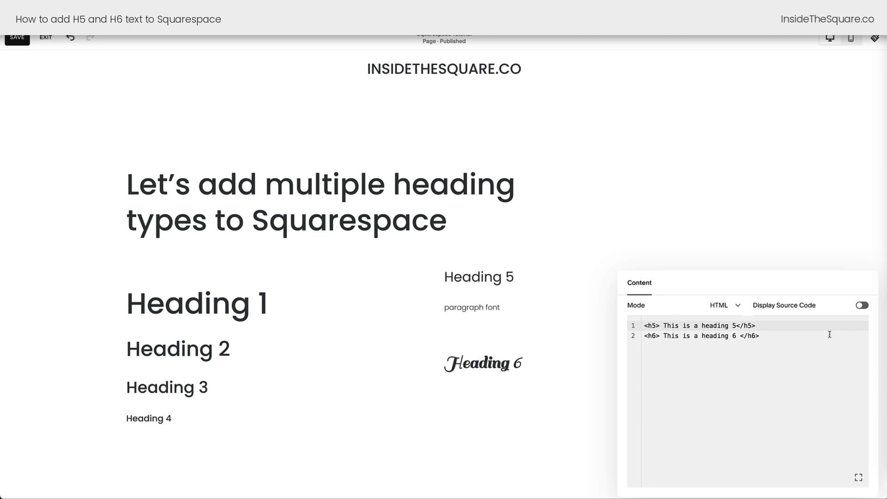